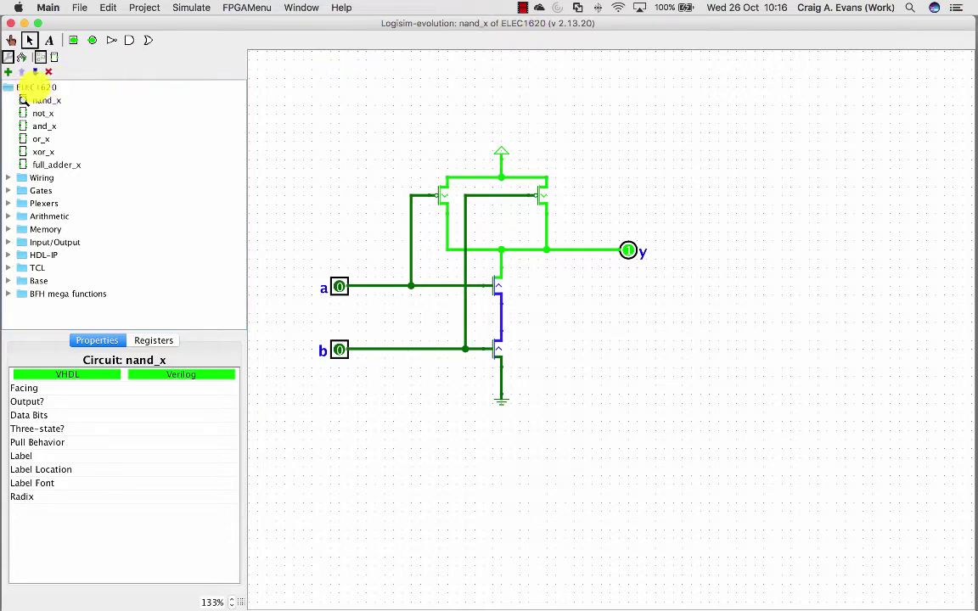
Minimise the Logisim-evolution window and restore it.
click(23, 23)
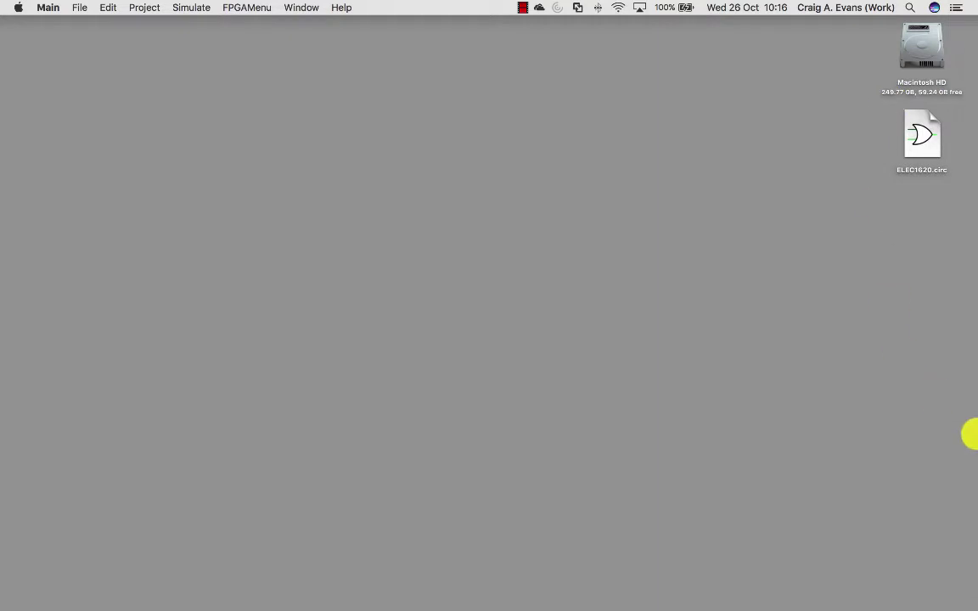
mouse_move(968, 435)
click(954, 384)
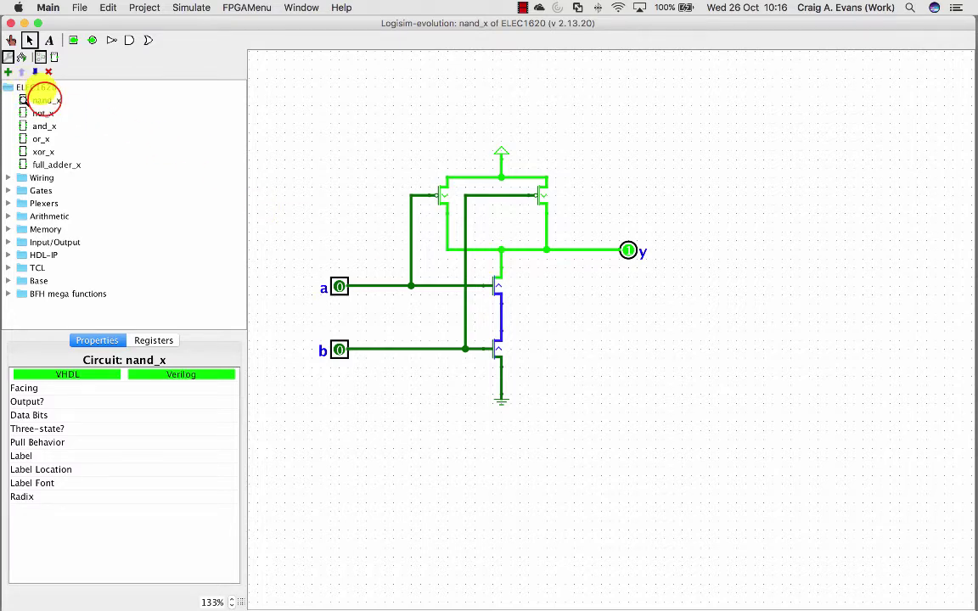
Browse the not_x, and_x, or_x, xor_x and full_adder_x subcircuits, then return to nand_x.
click(43, 100)
click(43, 115)
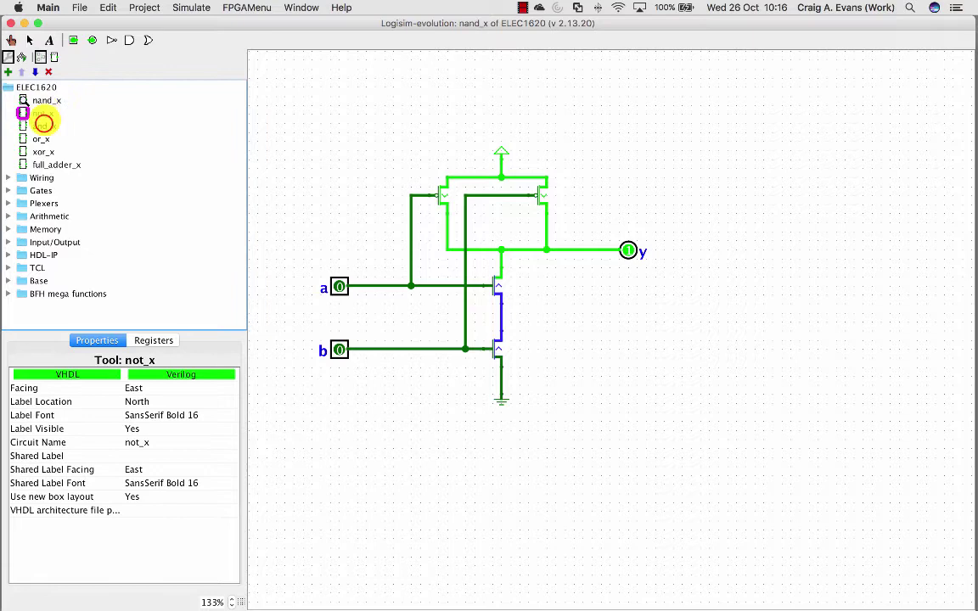
click(43, 125)
click(41, 138)
click(42, 151)
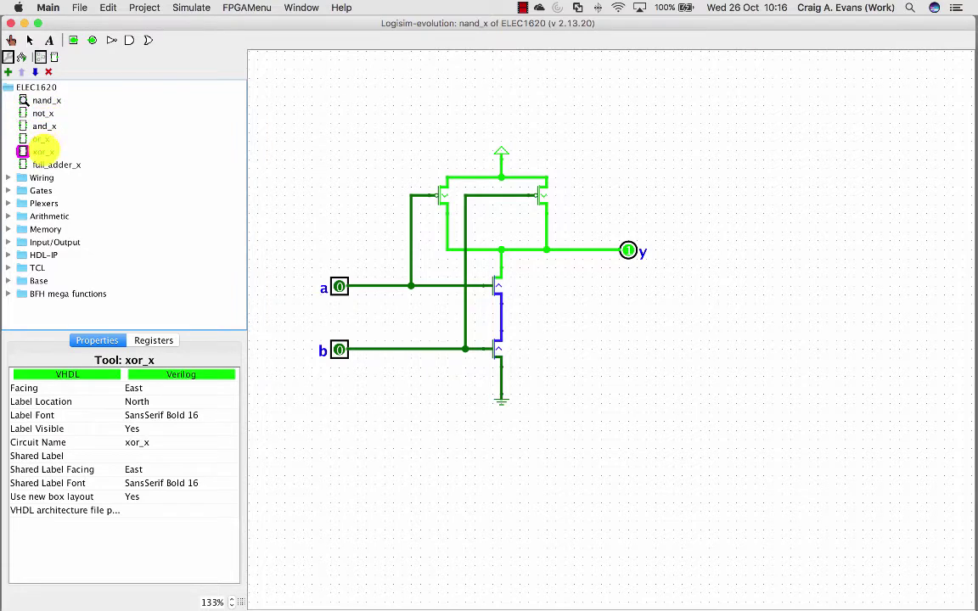
click(47, 164)
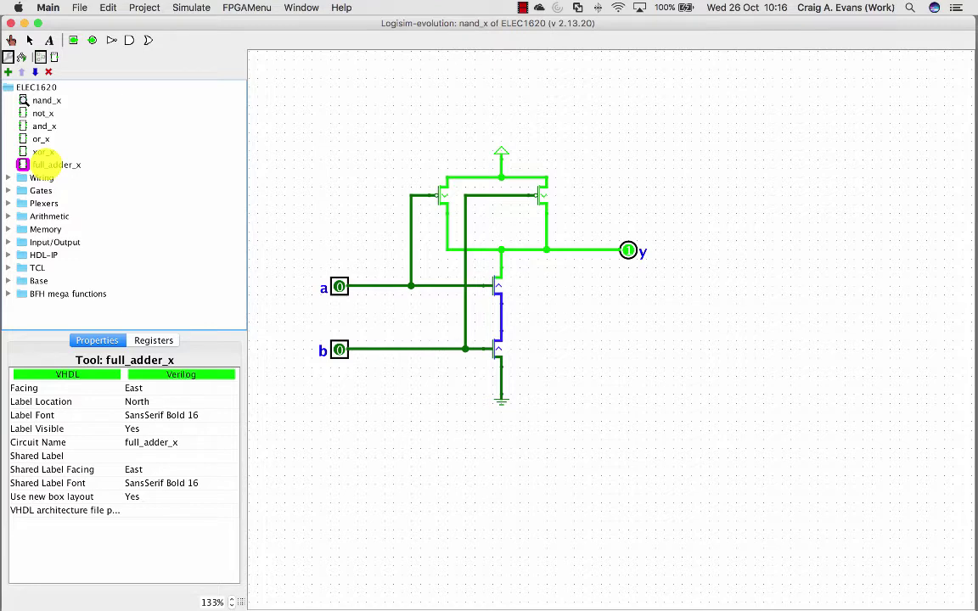
click(44, 101)
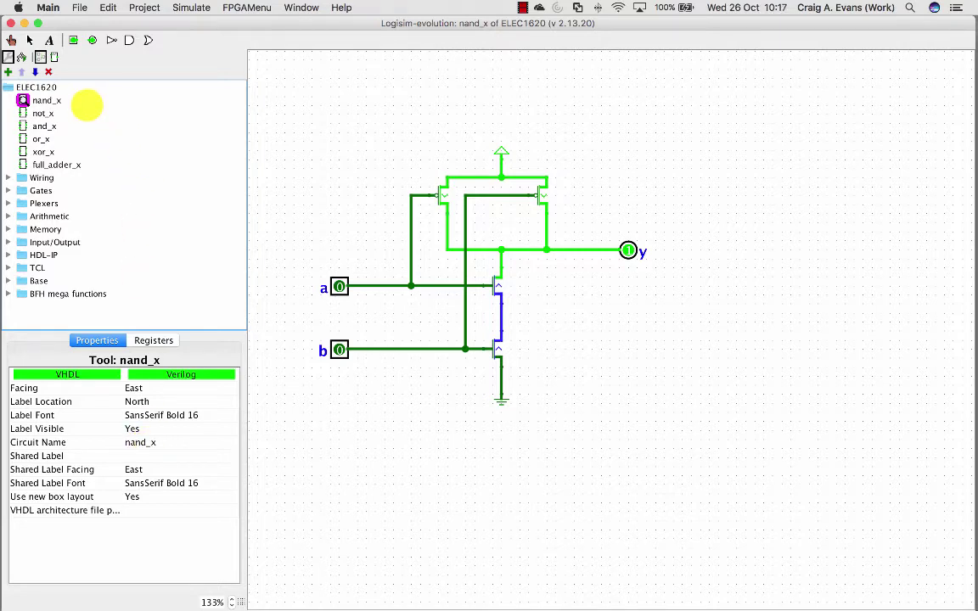
click(43, 100)
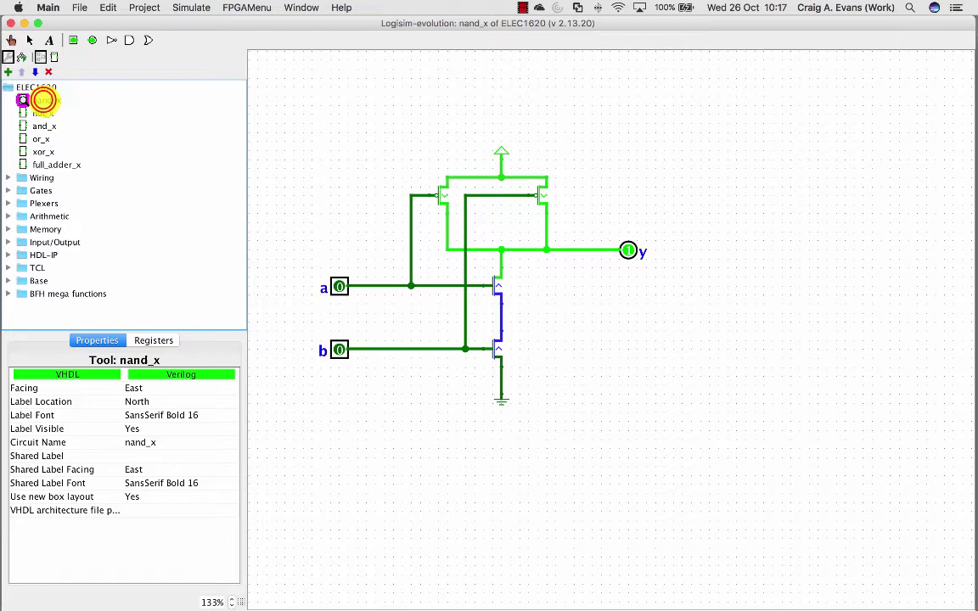
click(43, 101)
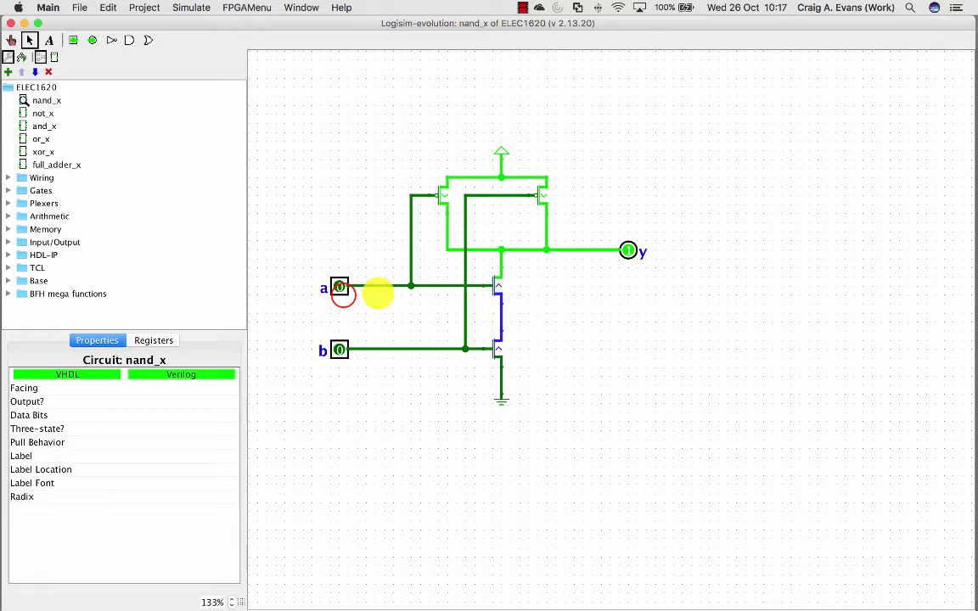
Check input pin a's Label property, then open the not_x circuit.
click(335, 291)
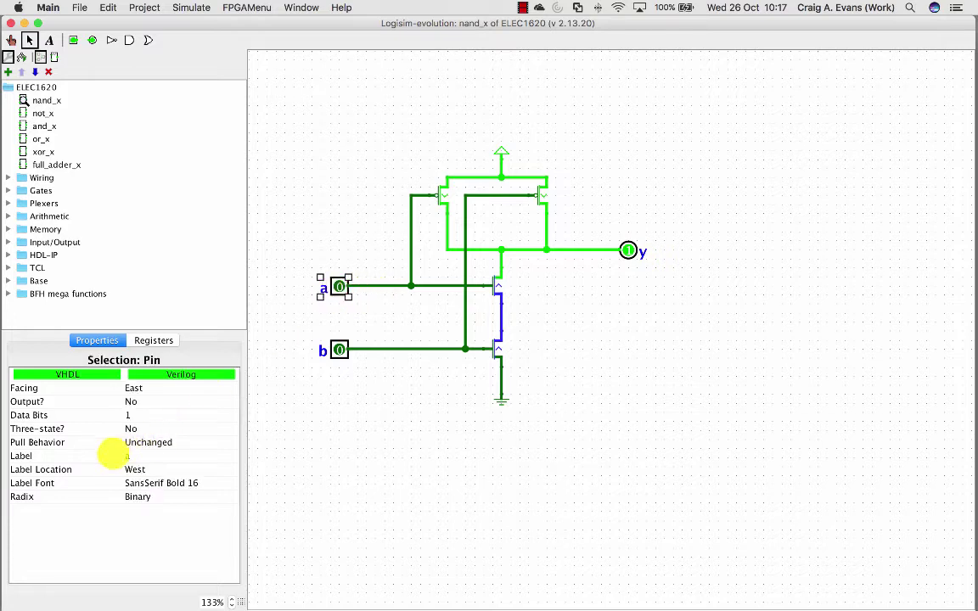
click(140, 457)
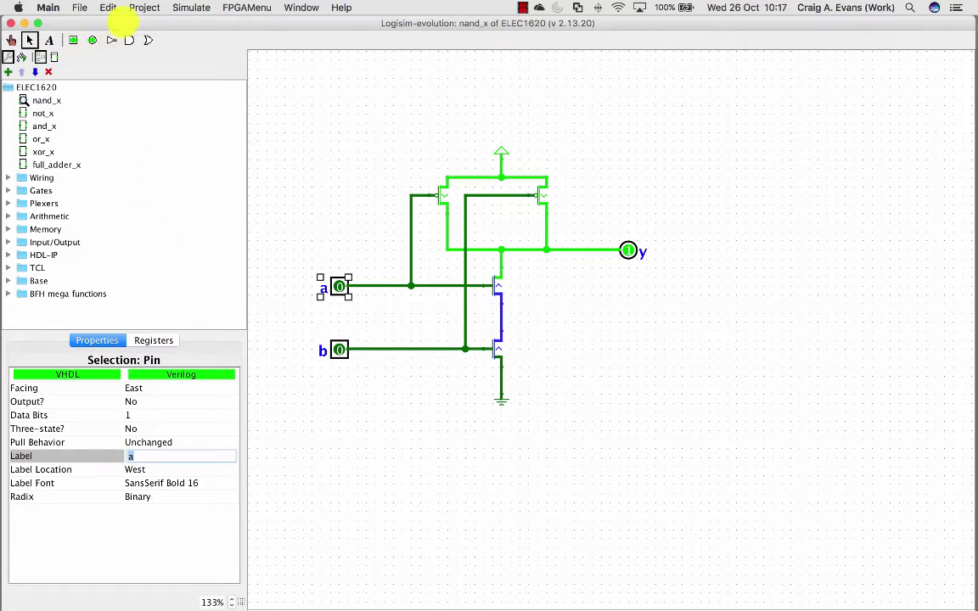
click(138, 9)
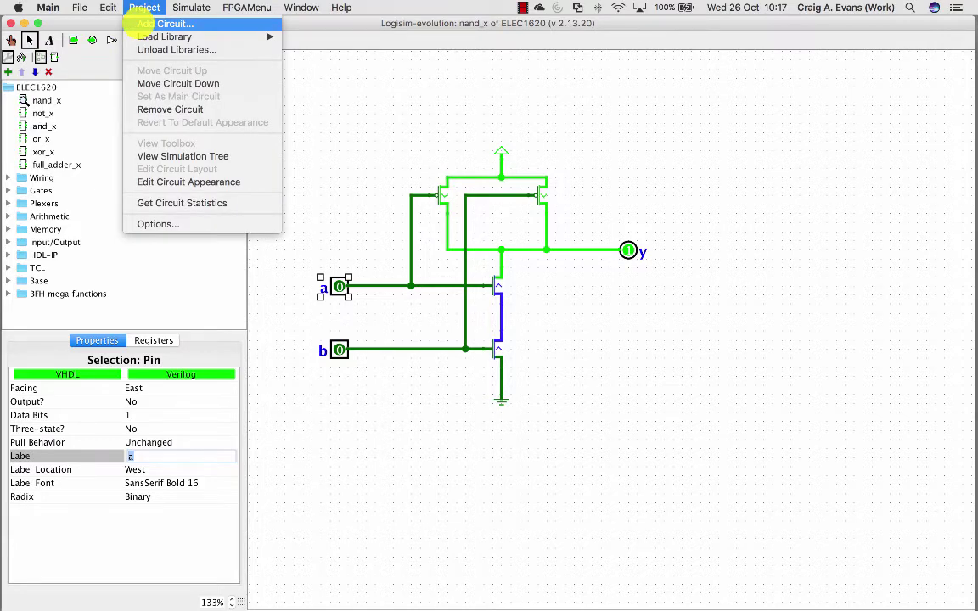
click(142, 17)
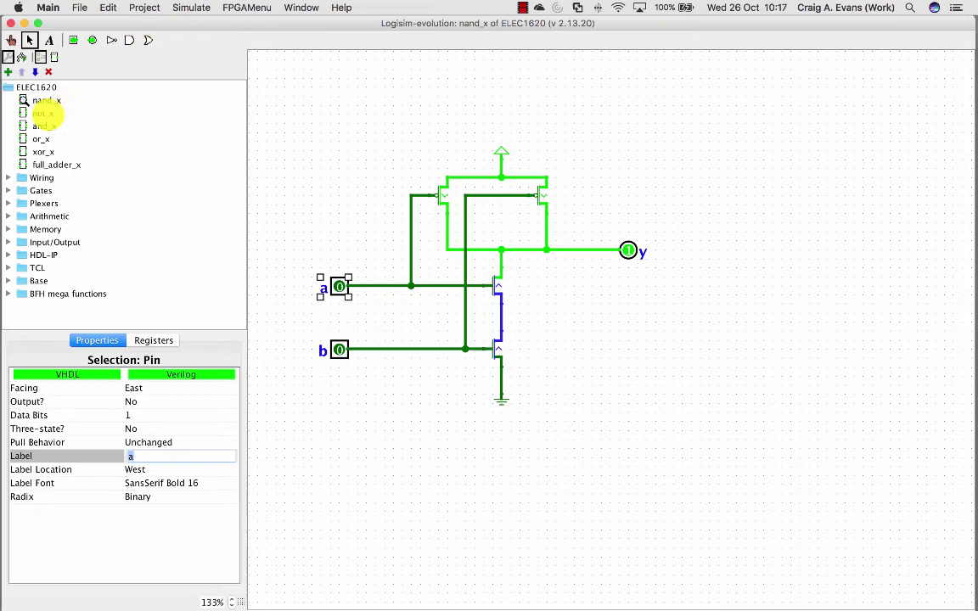
double_click(44, 114)
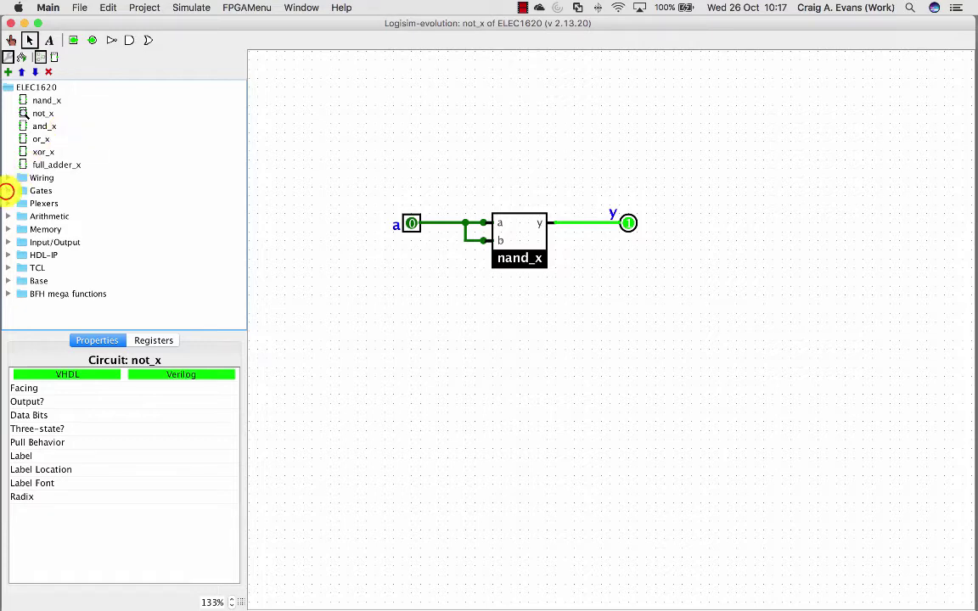
Peek at the built-in Gates list, then place a trial nand_x block and delete it.
click(7, 191)
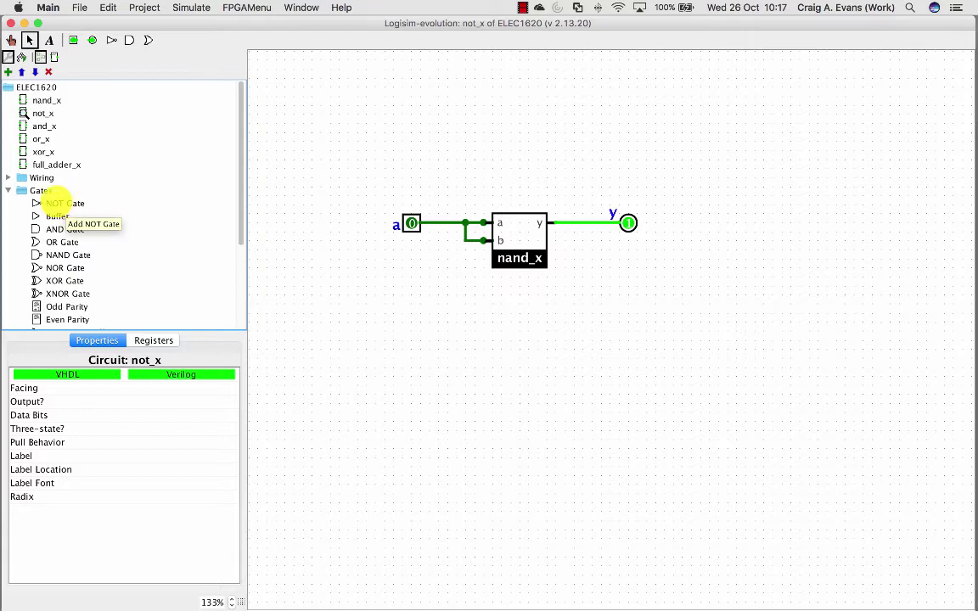
click(7, 192)
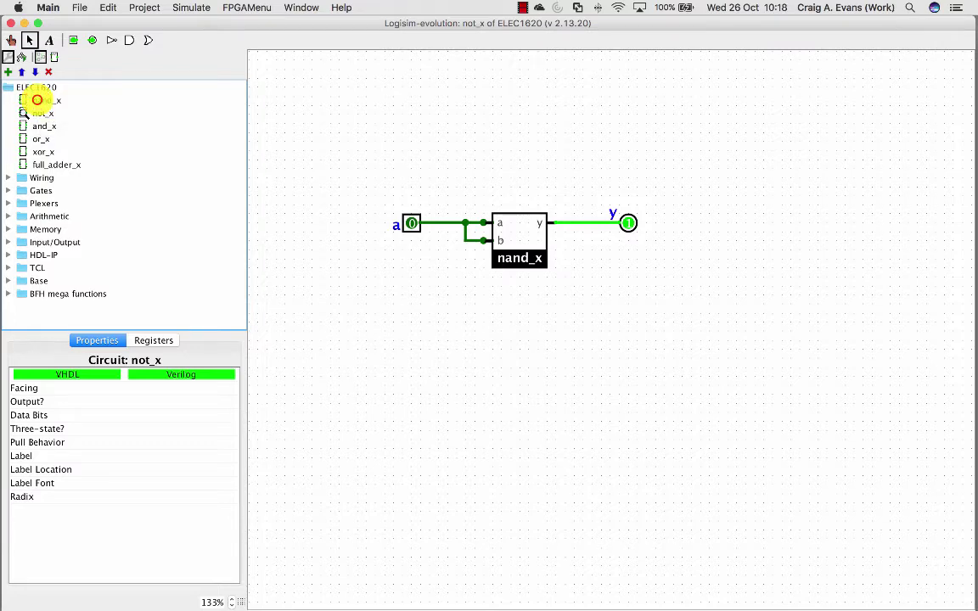
click(34, 100)
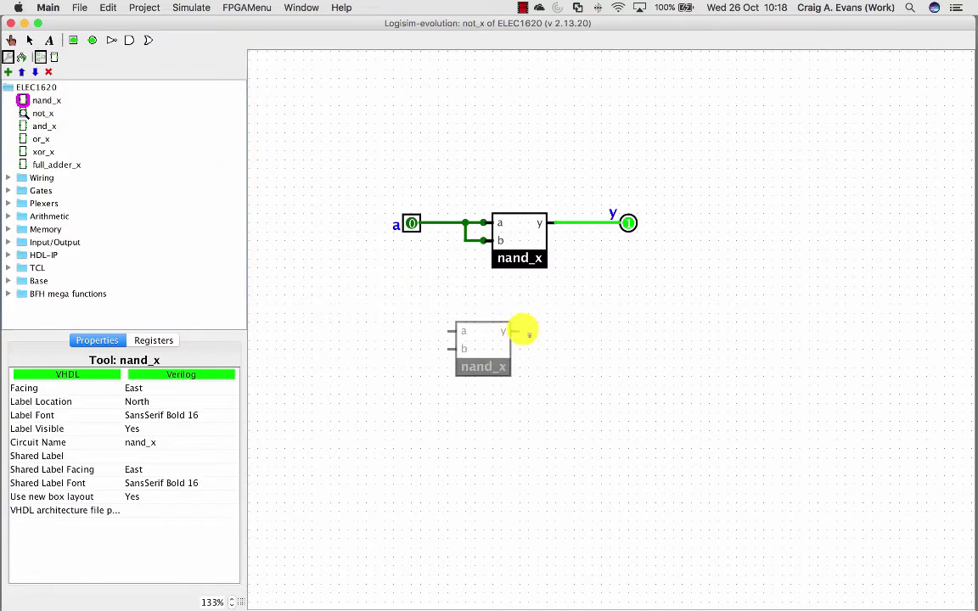
click(561, 334)
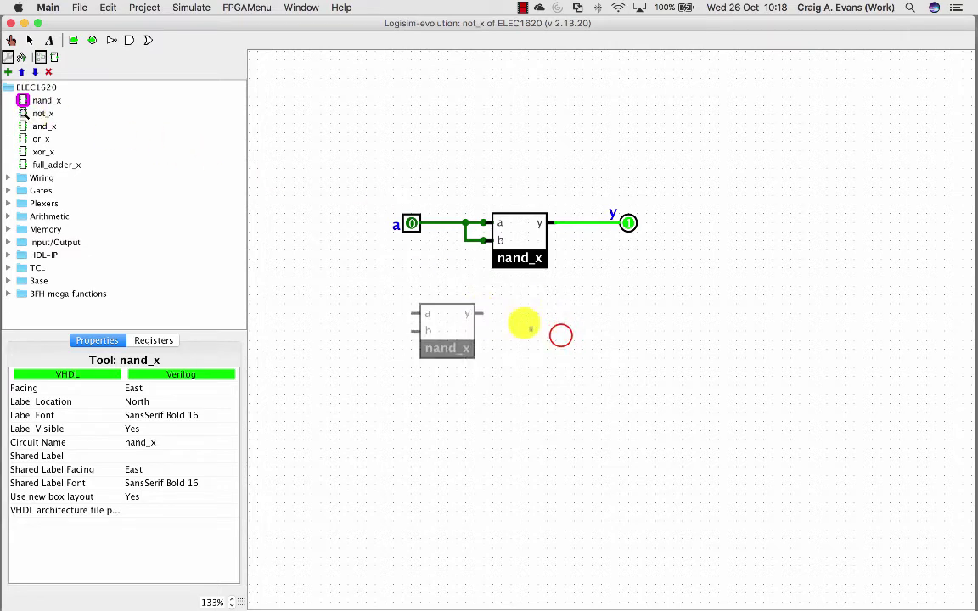
key(Delete)
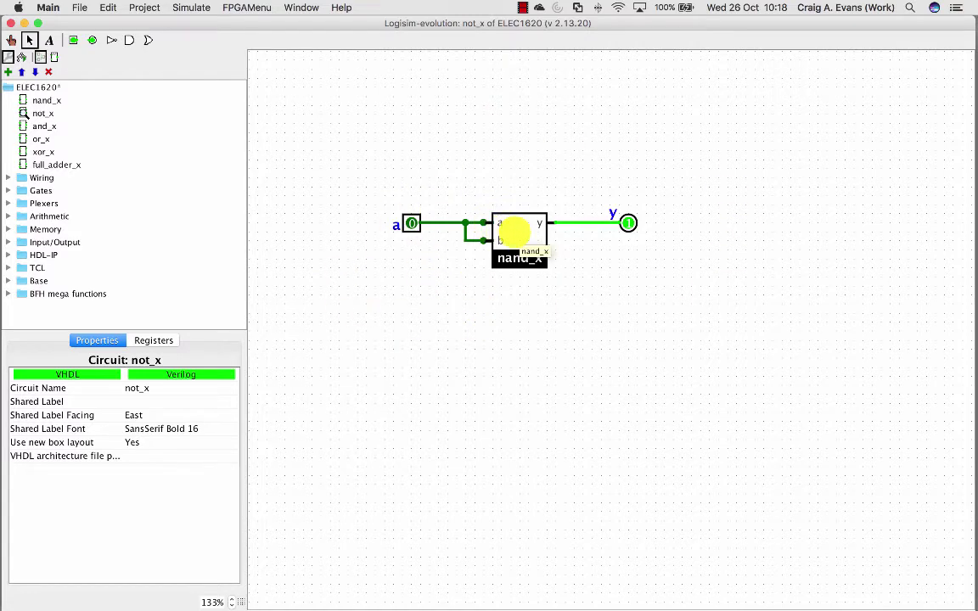
View the internal circuit of not_x's nand_x block, then switch to and_x.
right_click(515, 233)
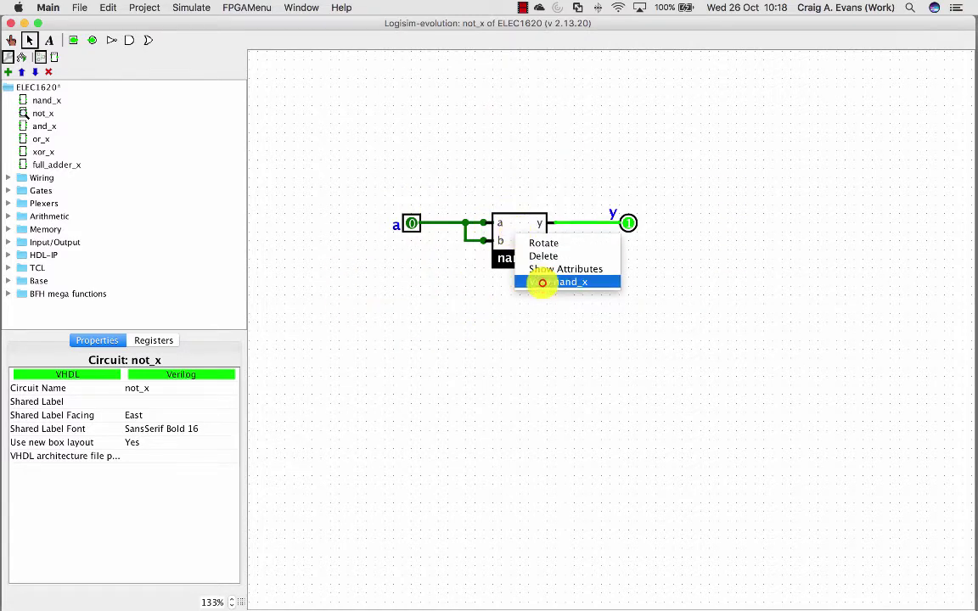
click(560, 282)
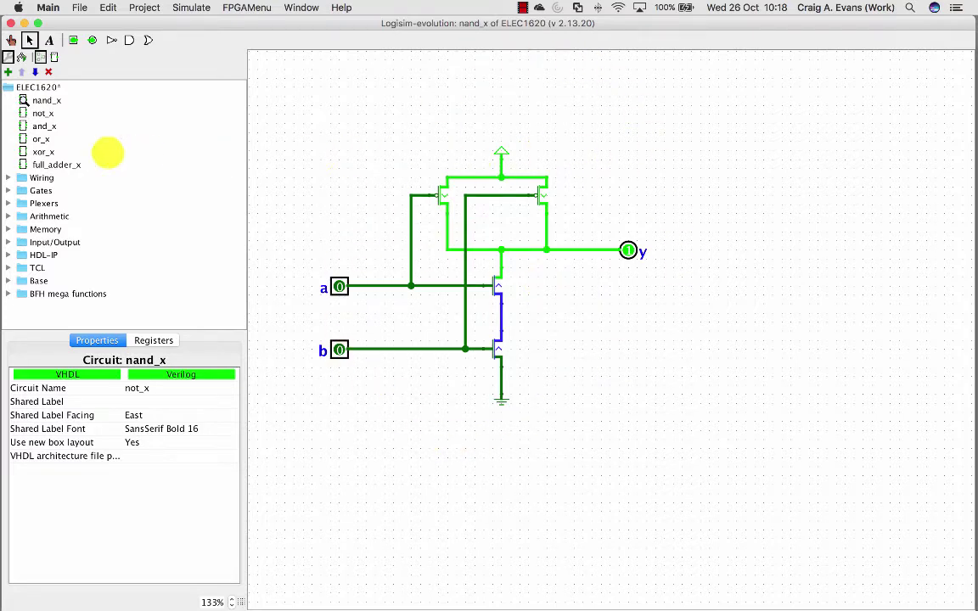
click(43, 125)
click(43, 125)
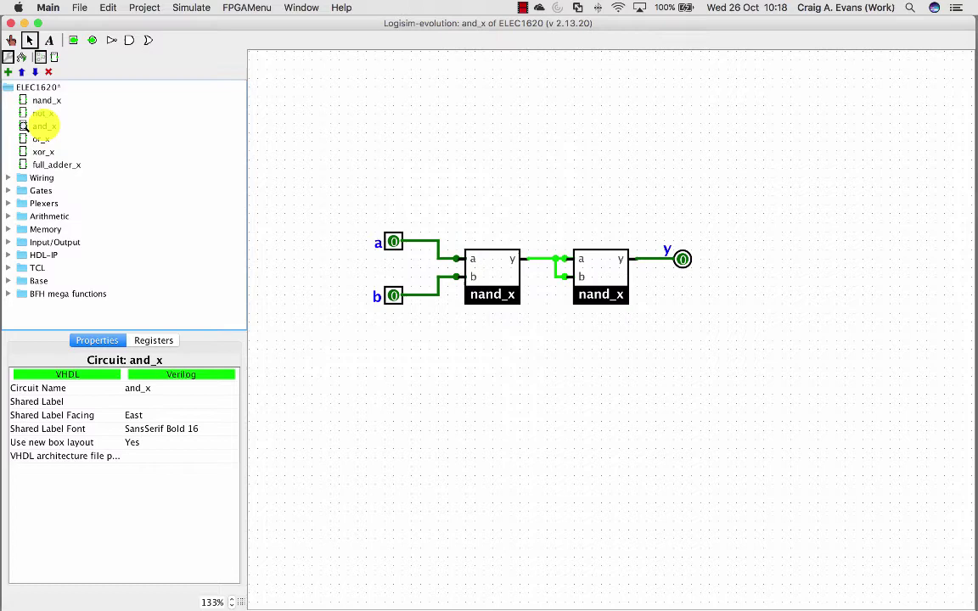
click(142, 8)
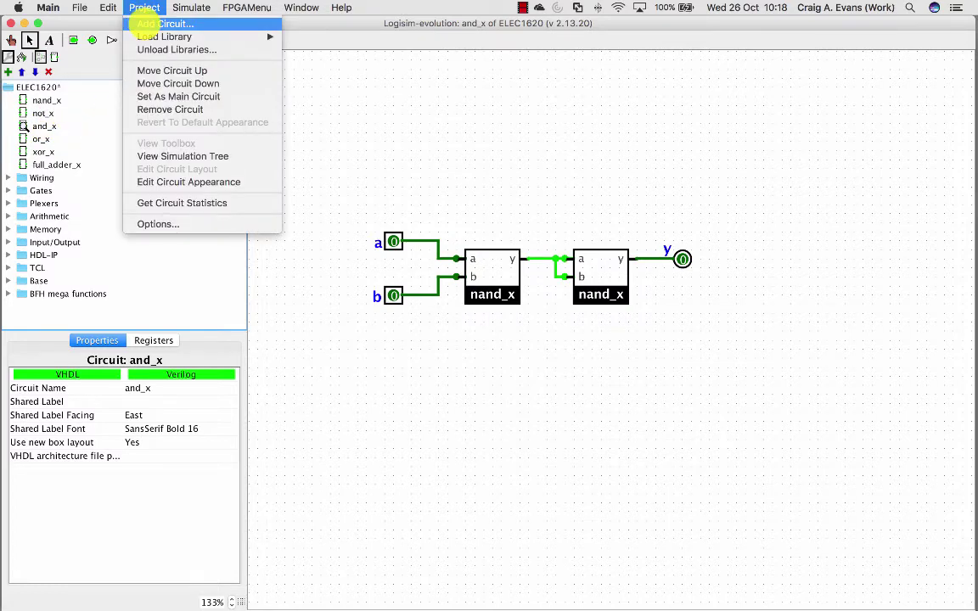
click(44, 125)
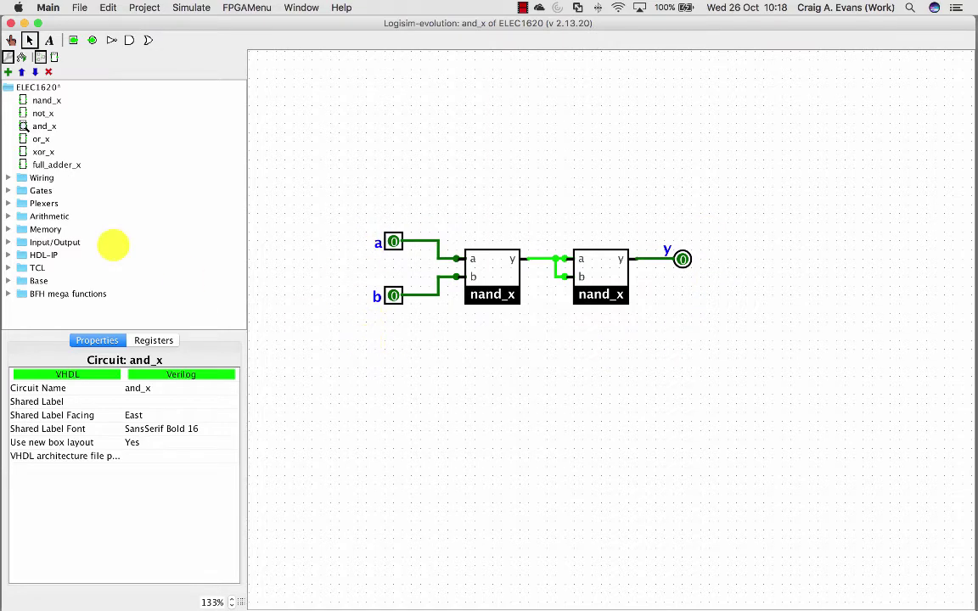
click(41, 137)
View the three-nand_x or_x circuit, then open xor_x built from not_x, and_x and or_x.
click(41, 138)
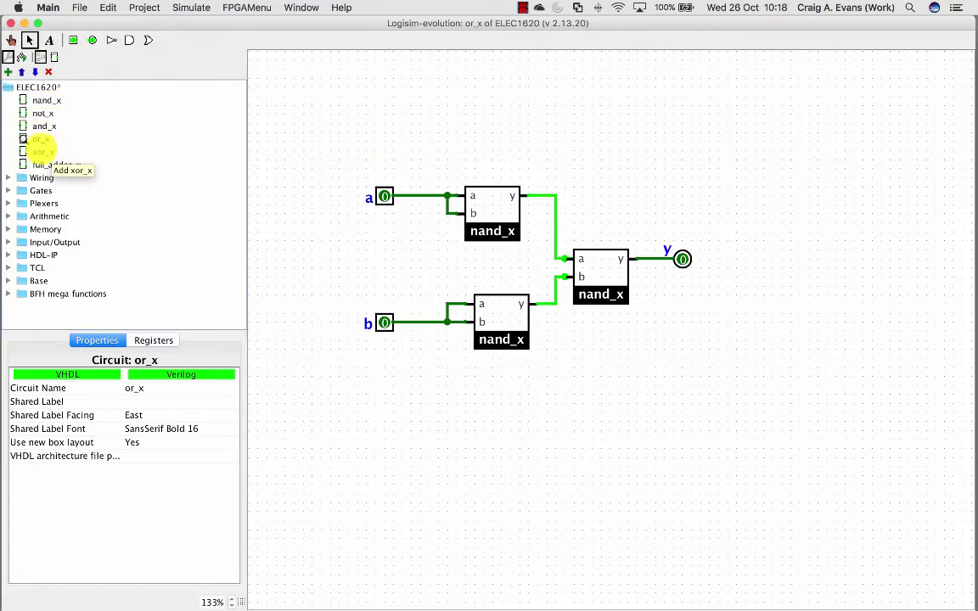
double_click(37, 151)
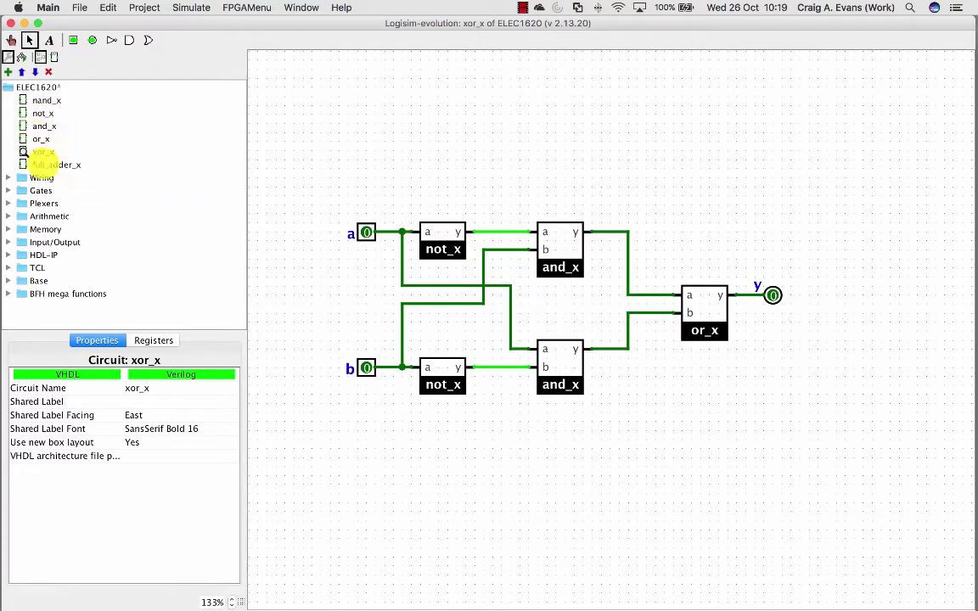
click(38, 113)
click(387, 123)
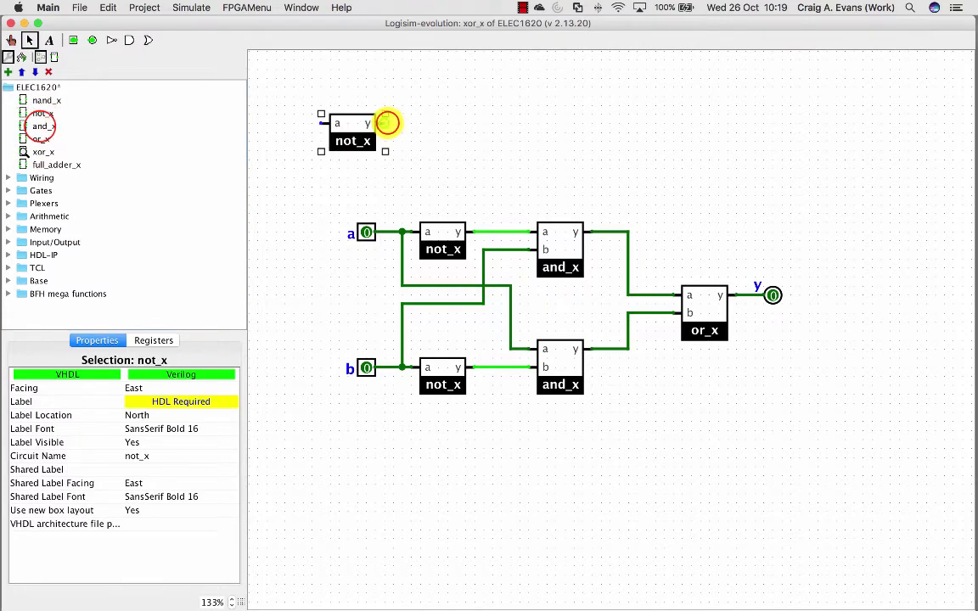
click(38, 126)
click(506, 123)
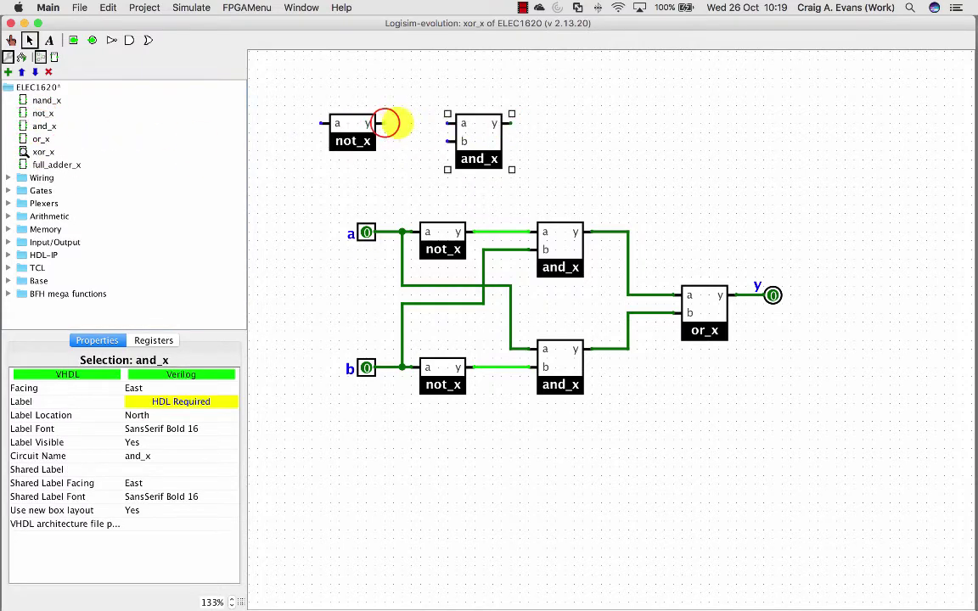
drag(386, 123, 448, 123)
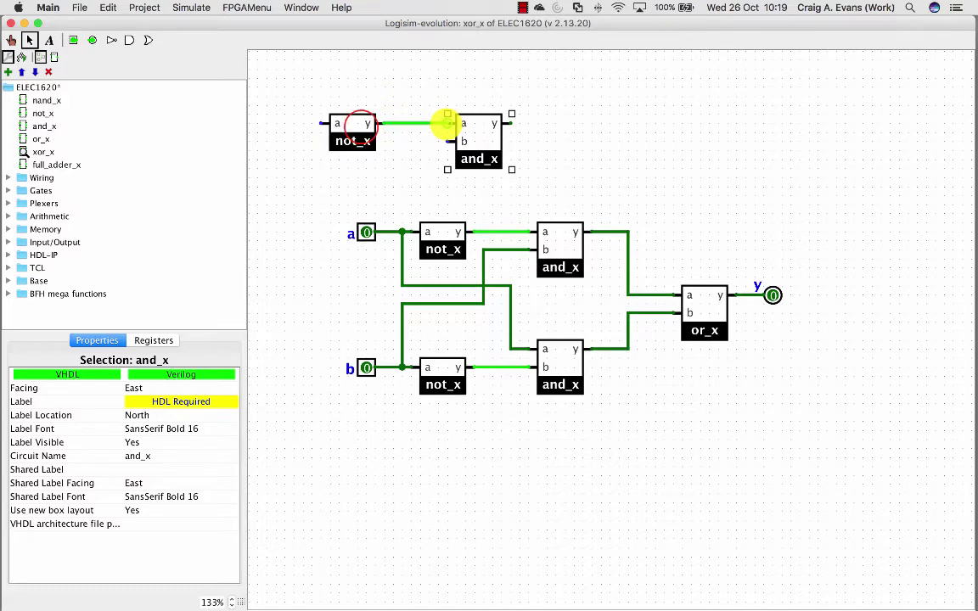
key(Delete)
click(360, 125)
key(Delete)
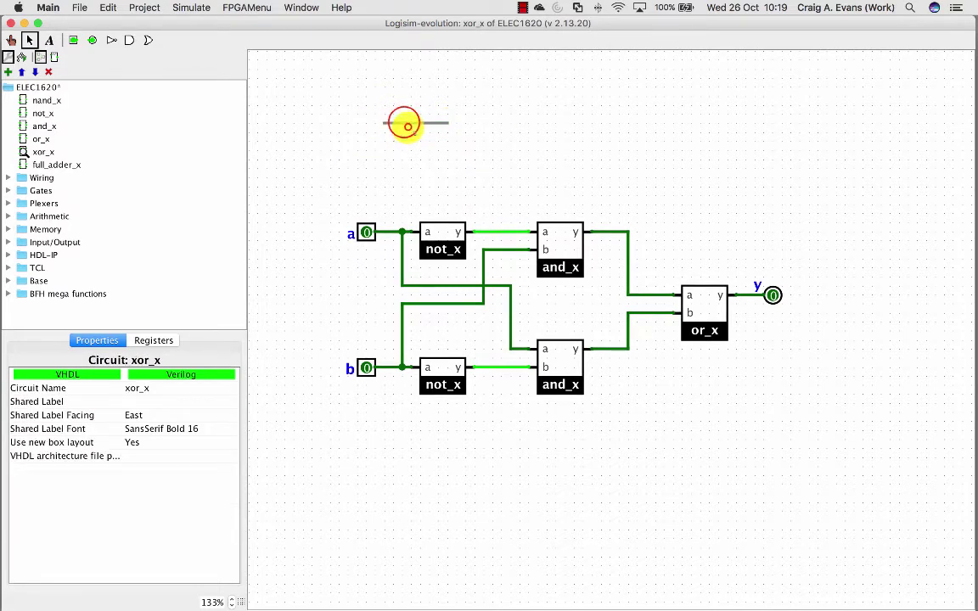
click(406, 124)
key(Delete)
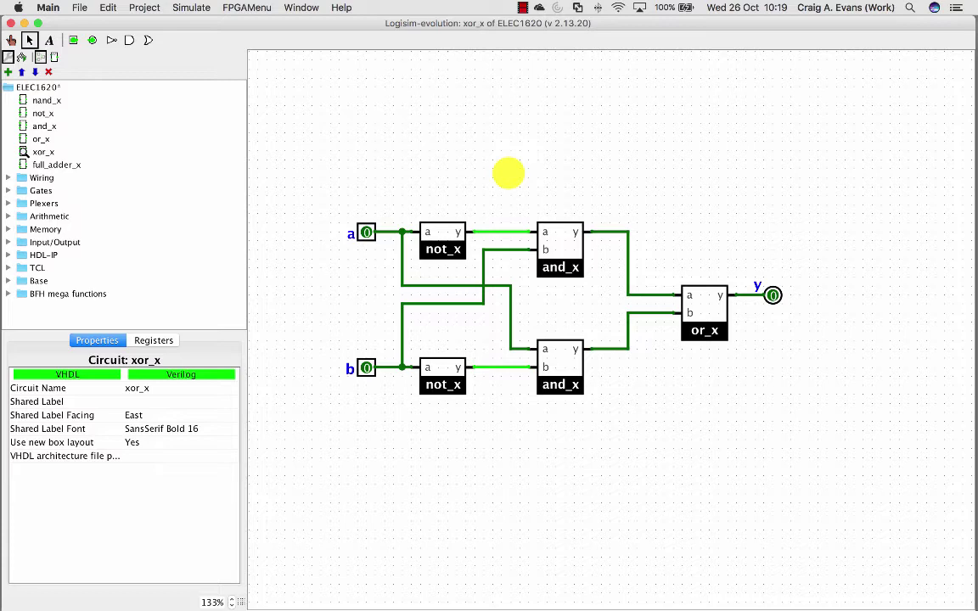
Step from xor_x into the upper and_x block, then into its nand_x transistor circuit.
right_click(552, 237)
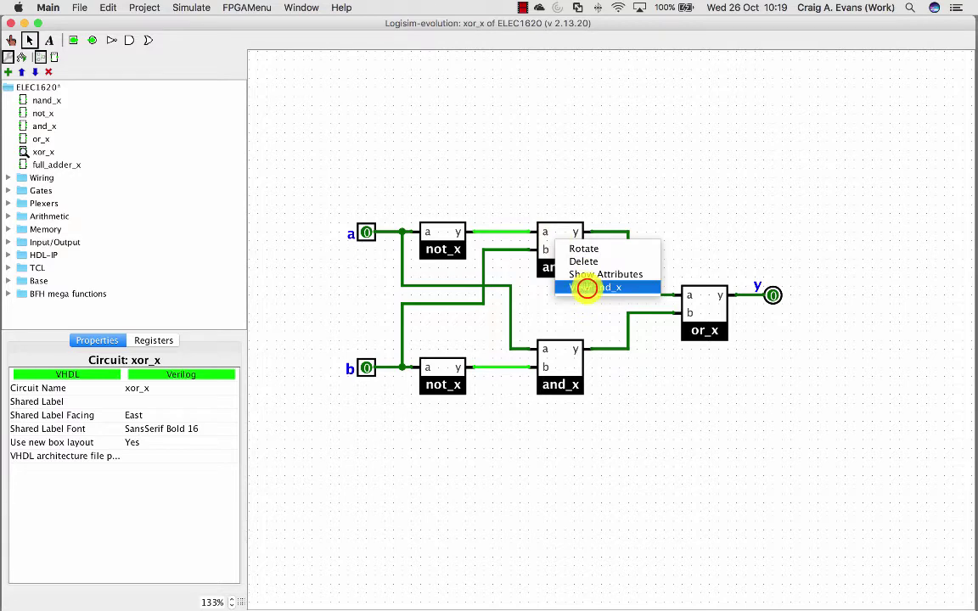
click(586, 288)
right_click(598, 265)
click(620, 312)
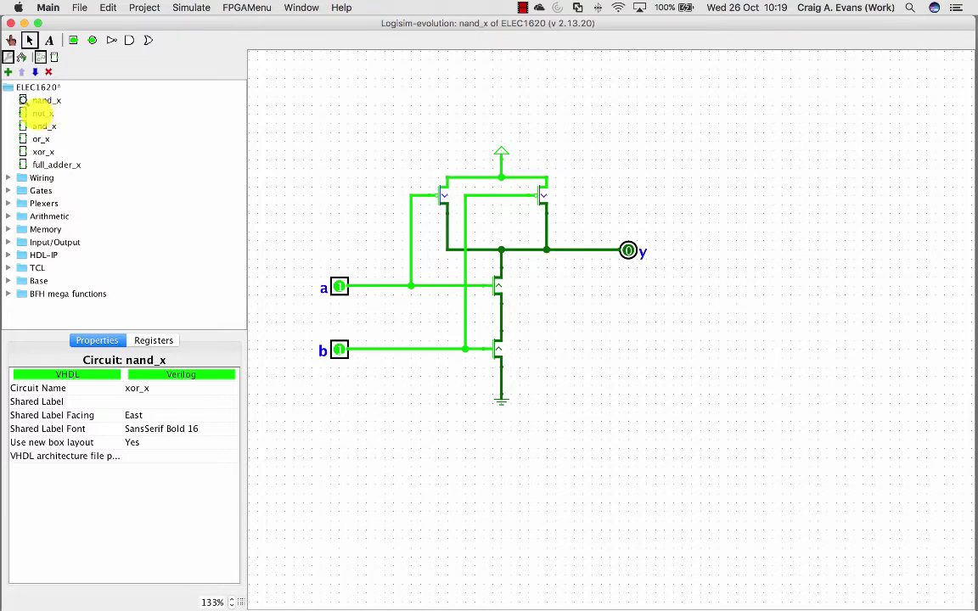
click(49, 165)
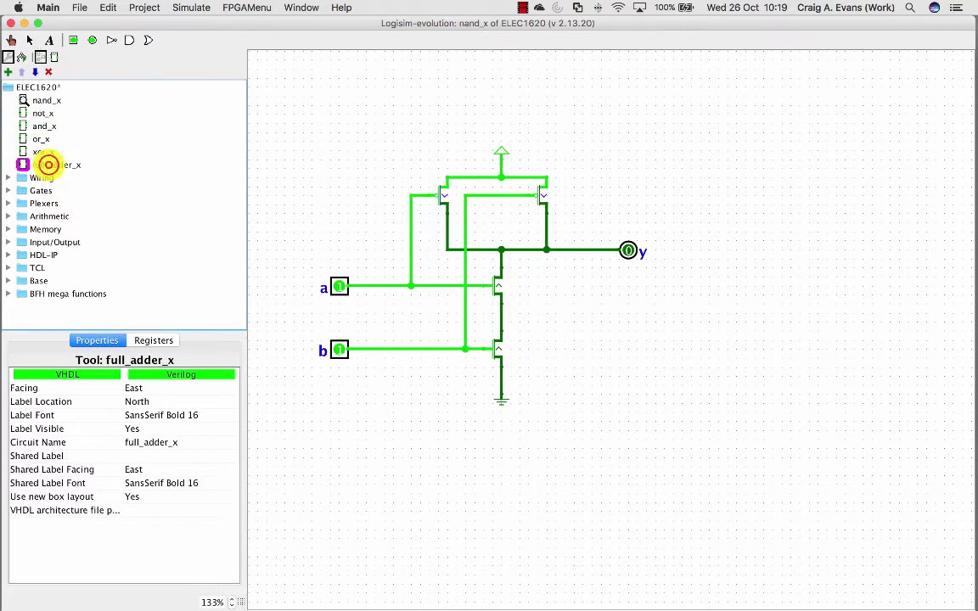
Open full_adder_x and switch to the Poke tool for toggling input pins.
double_click(48, 164)
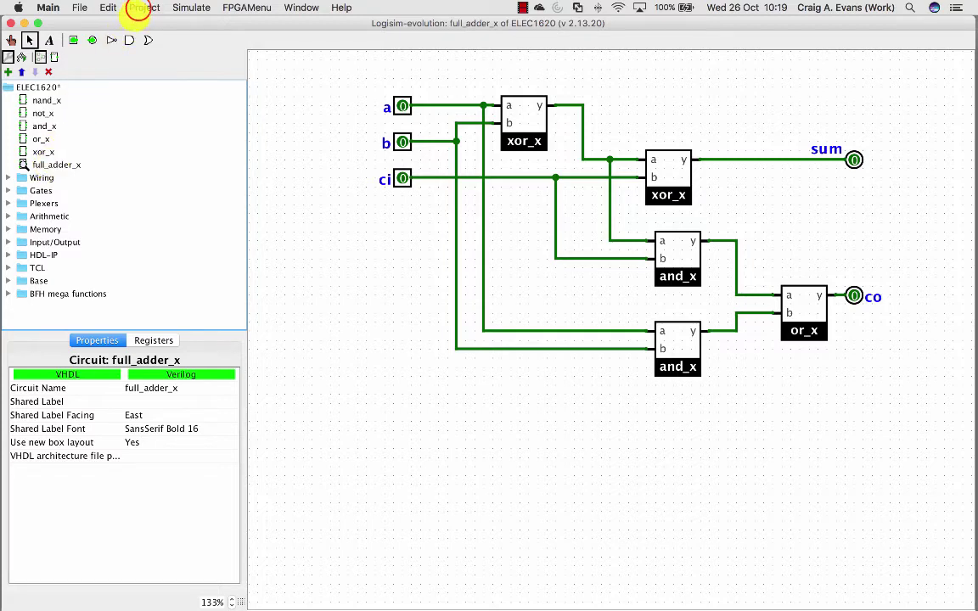
click(144, 8)
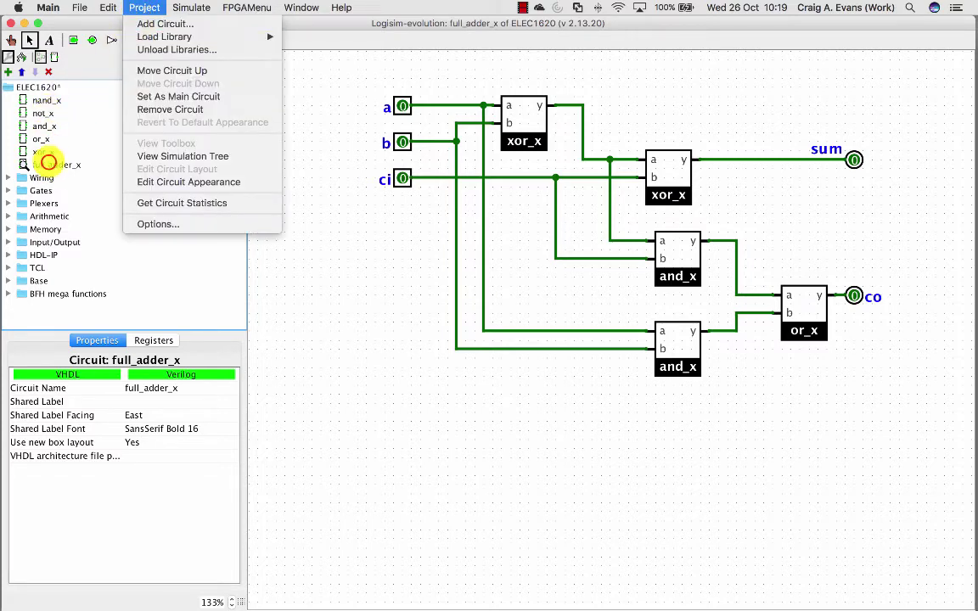
click(47, 162)
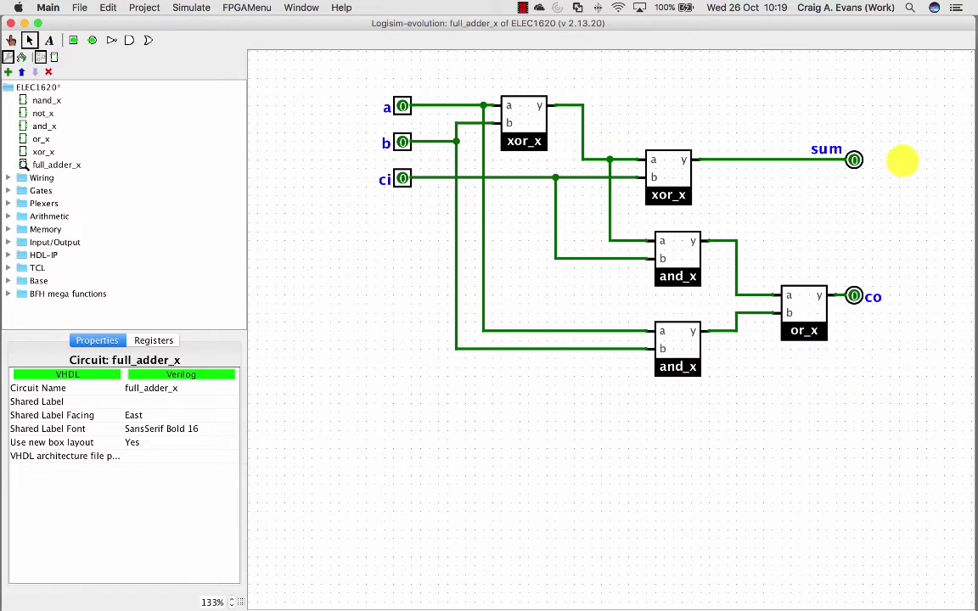
click(11, 39)
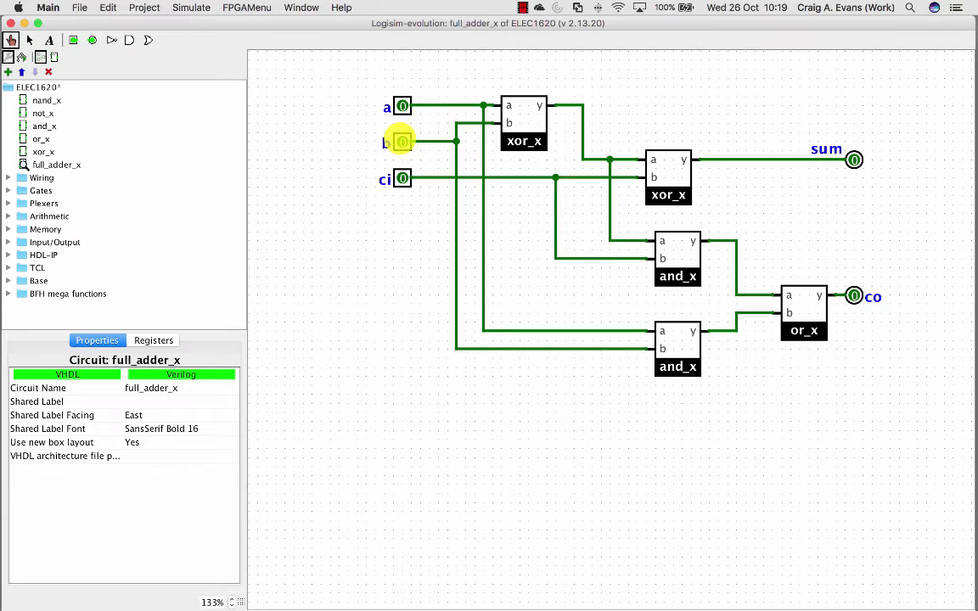
Toggle inputs b, a and ci to 1, making sum and co read 1.
click(400, 140)
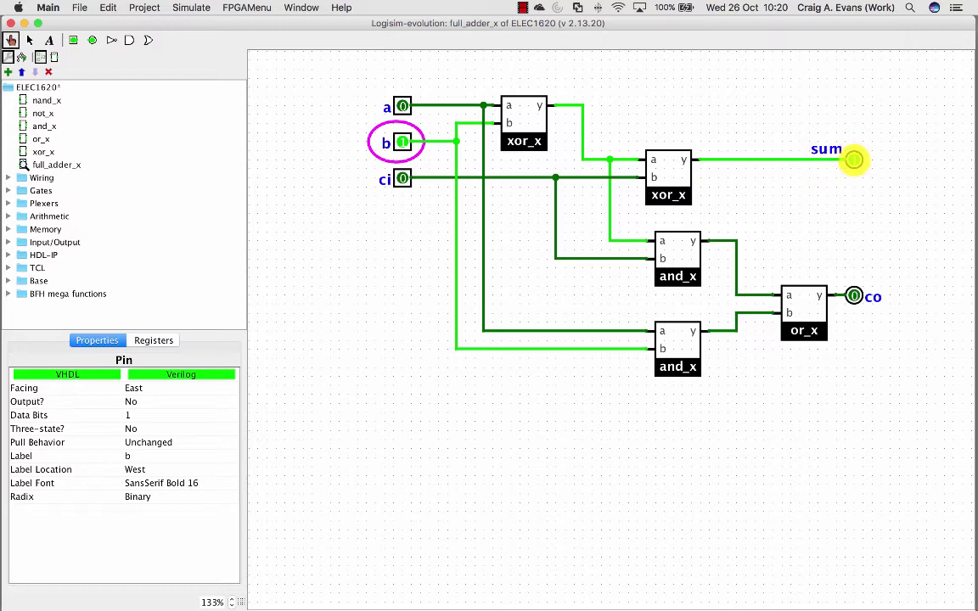
click(401, 106)
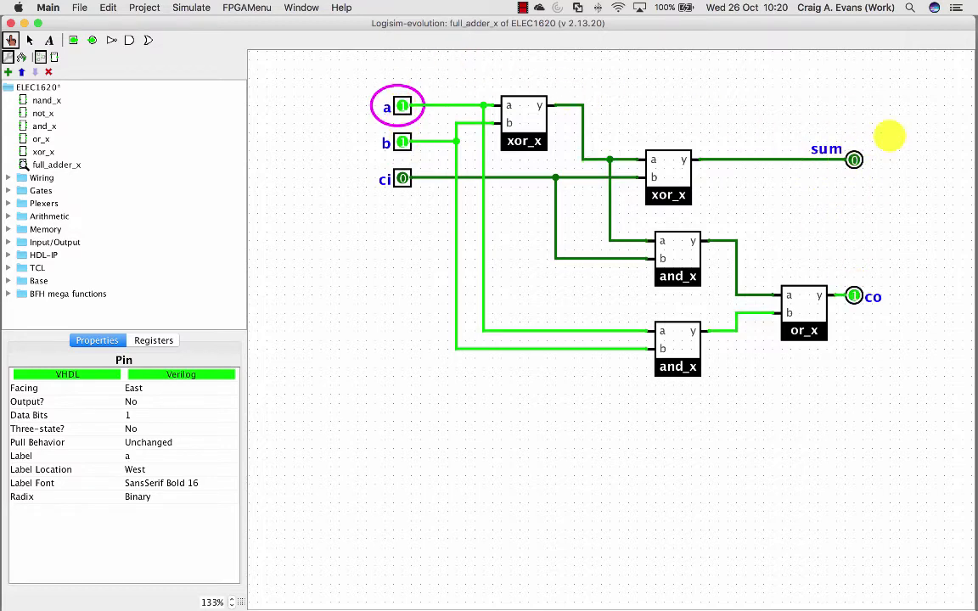
click(402, 178)
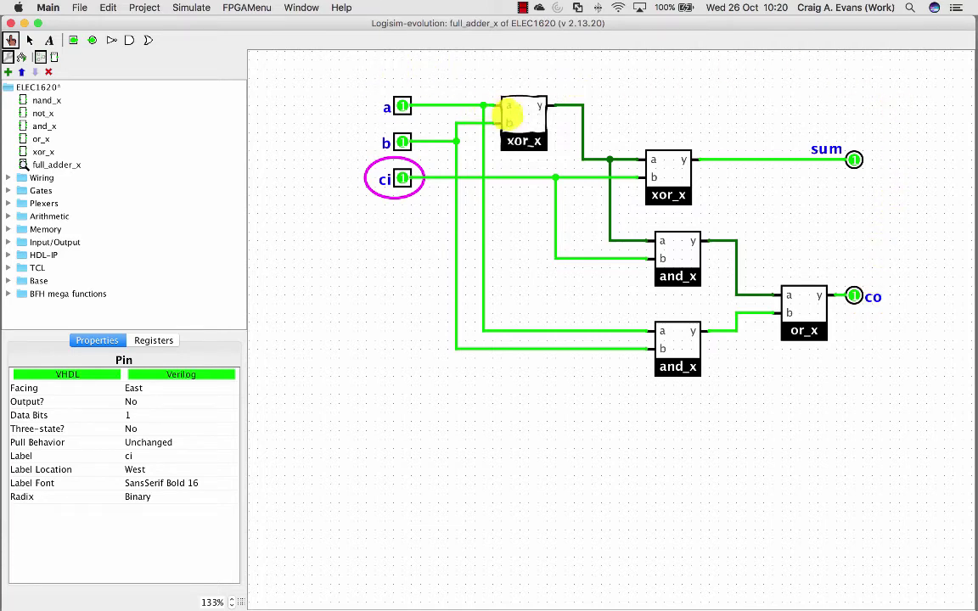
right_click(519, 123)
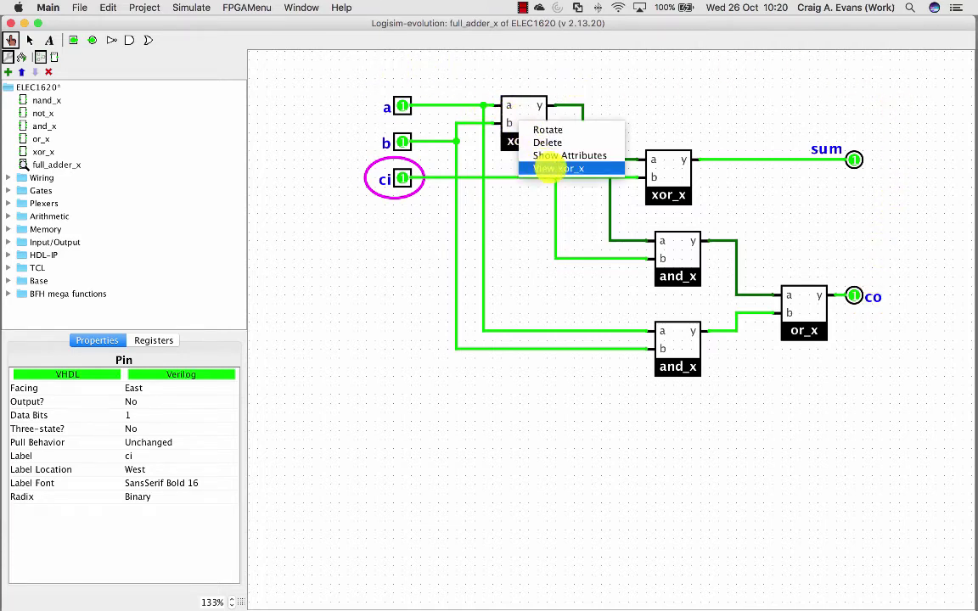
click(550, 167)
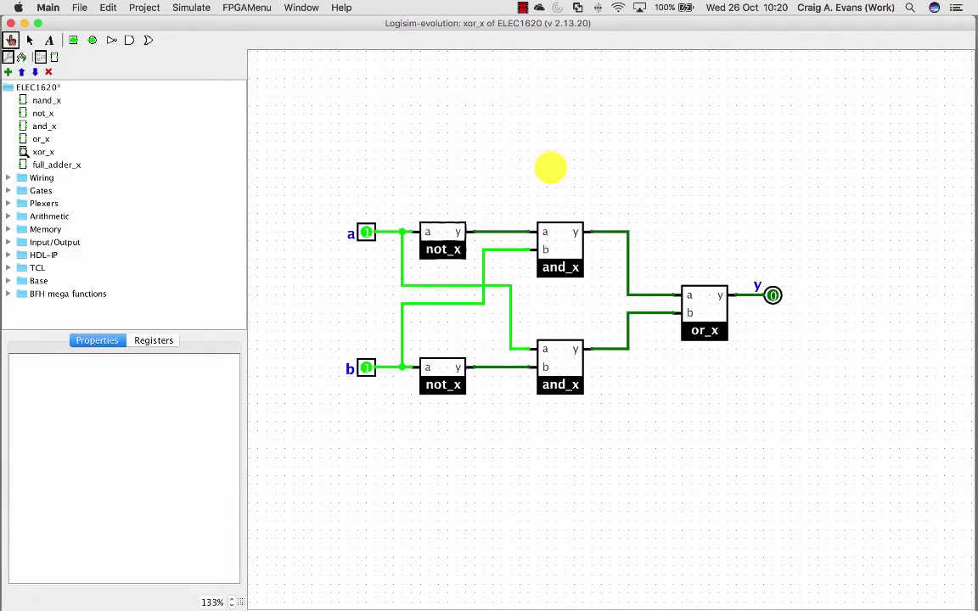
right_click(443, 228)
click(466, 276)
right_click(518, 244)
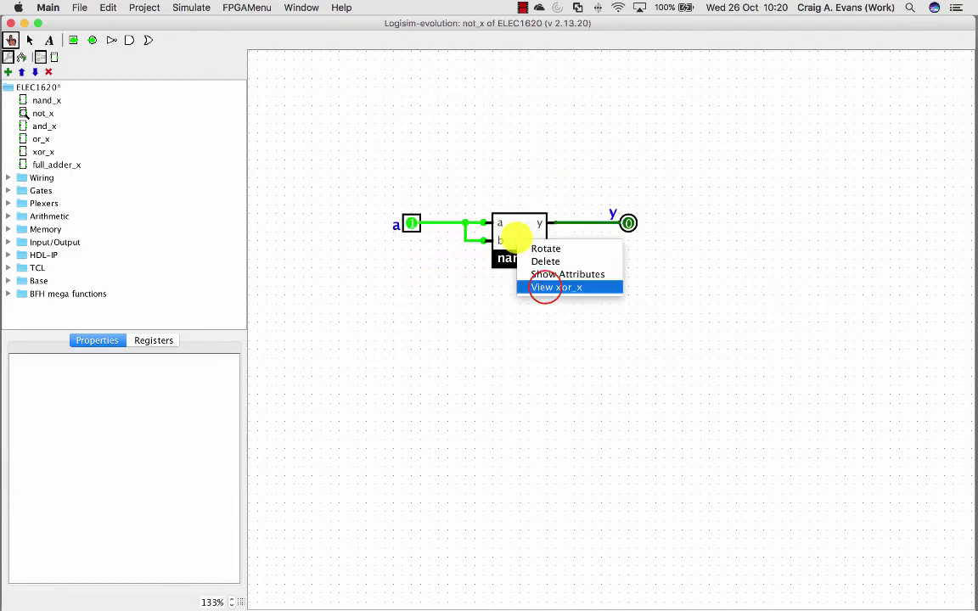
click(546, 288)
double_click(56, 163)
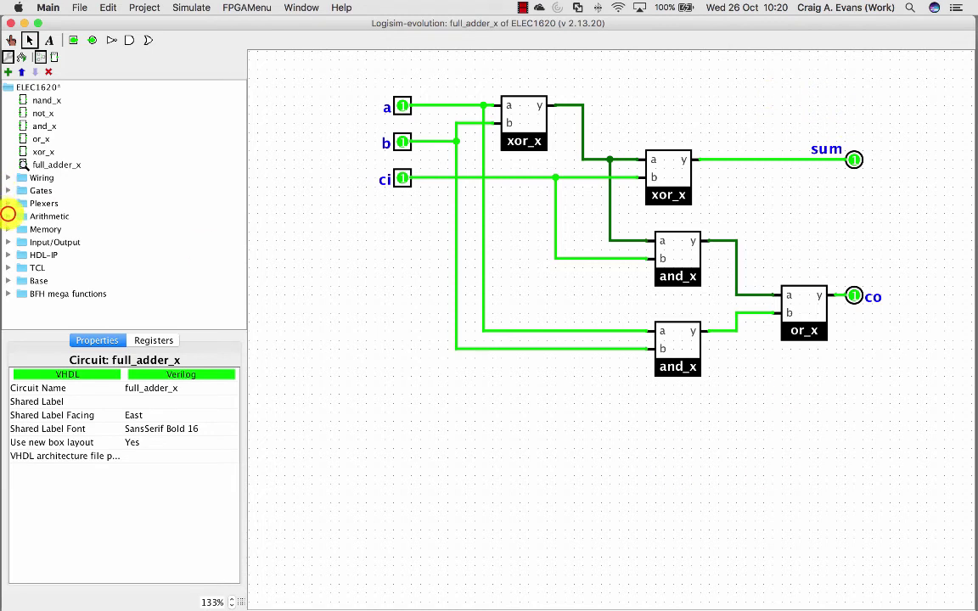
Place a built-in Arithmetic Adder below the full_adder_x circuit and deselect it.
click(8, 215)
click(54, 229)
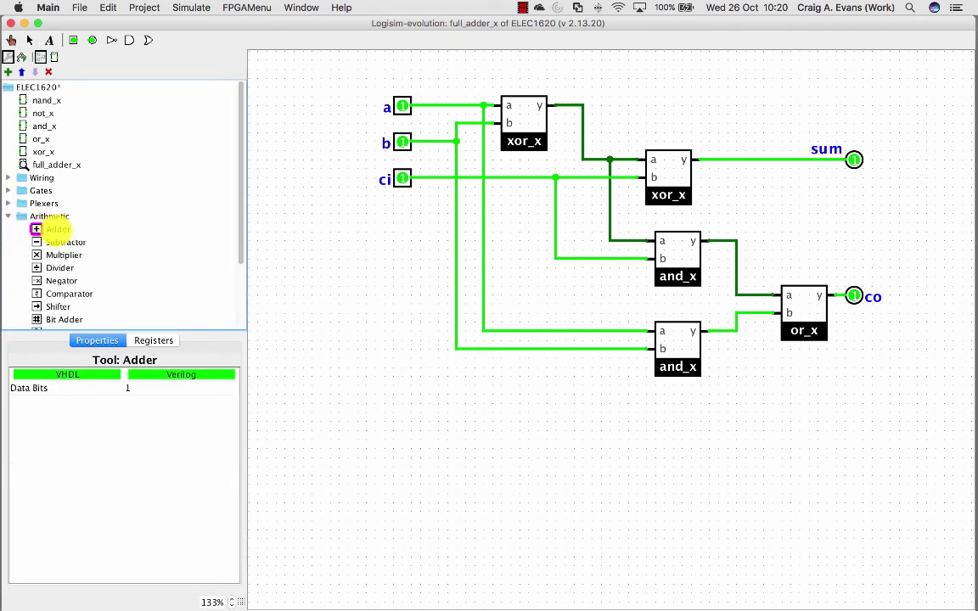
click(517, 471)
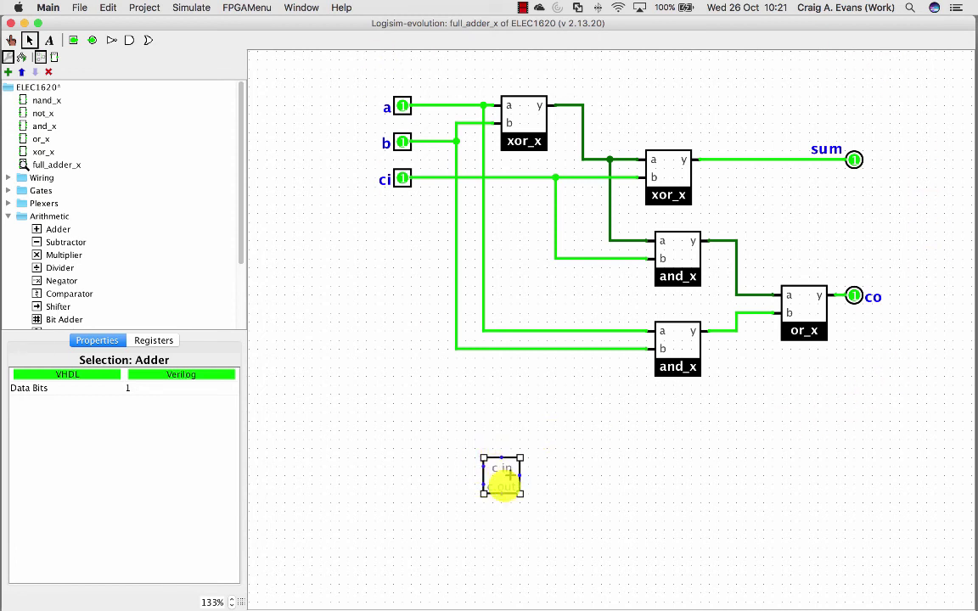
click(525, 429)
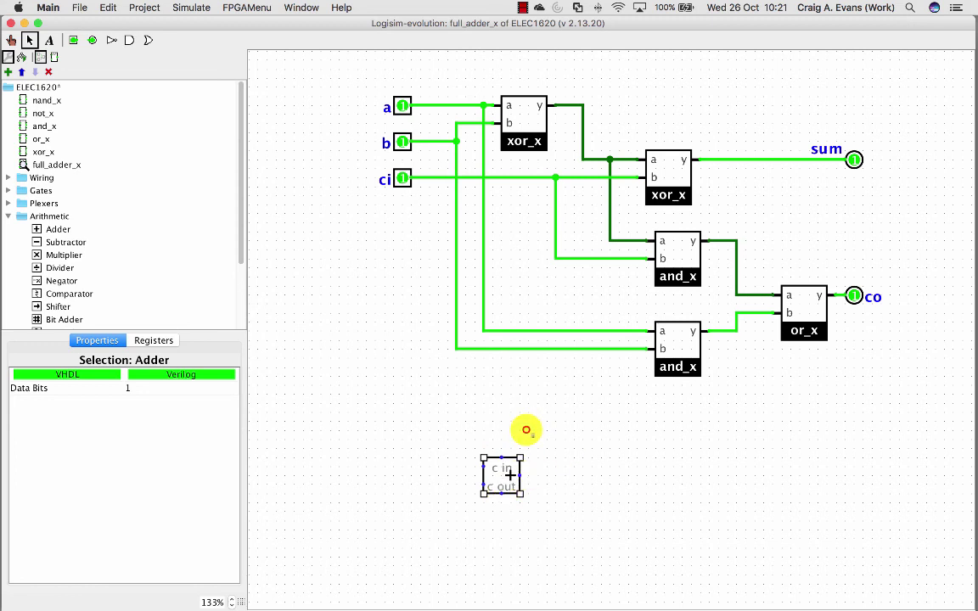
click(524, 430)
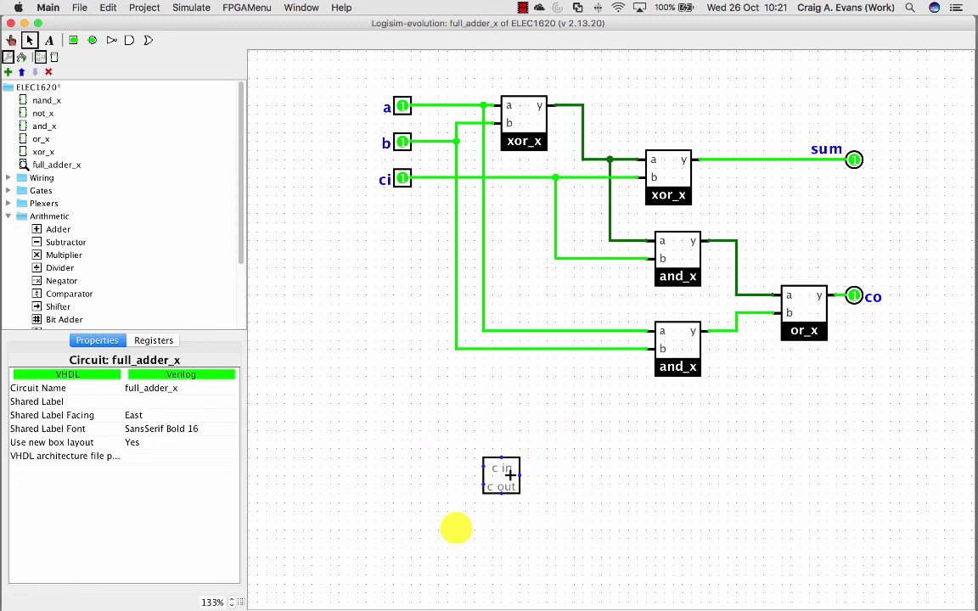